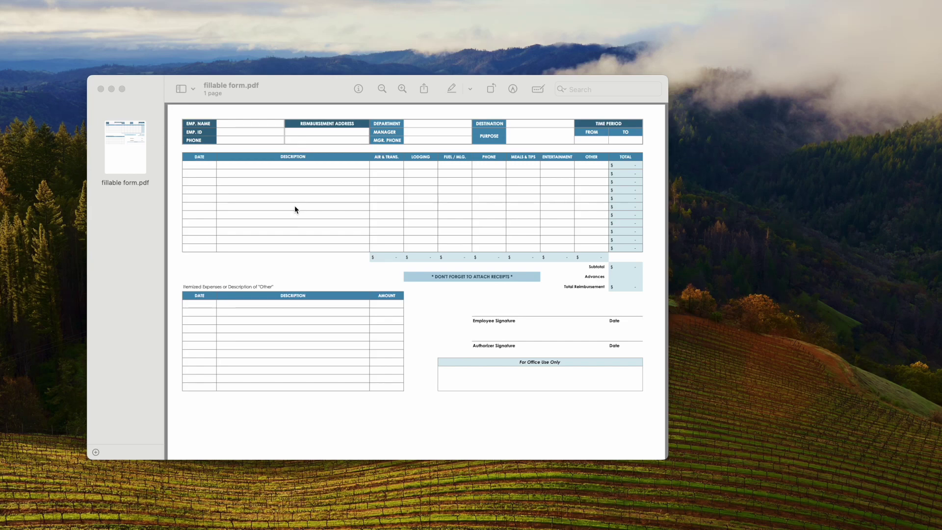
Step: Enter 'march 31st' and 'april 1st' in the first two DATE rows of the expense form
scroll(257, 187, up, 5)
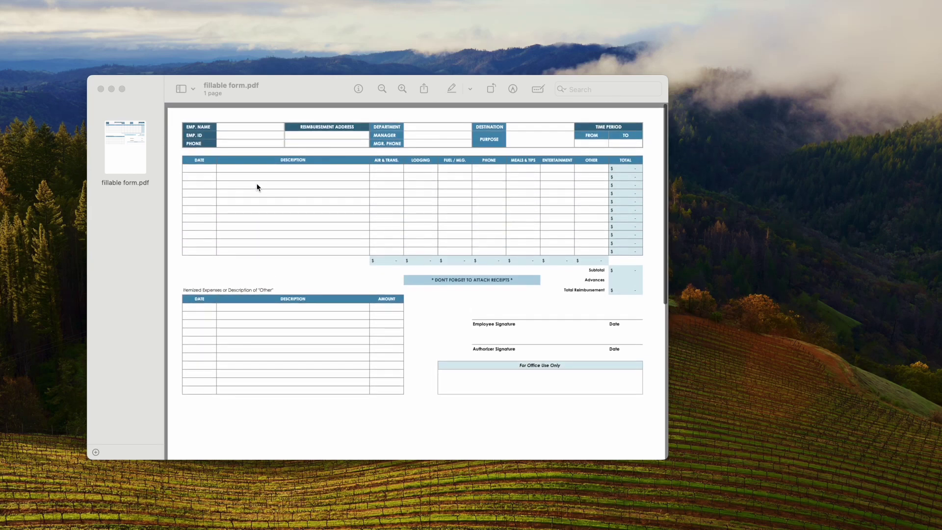
click(230, 125)
click(229, 126)
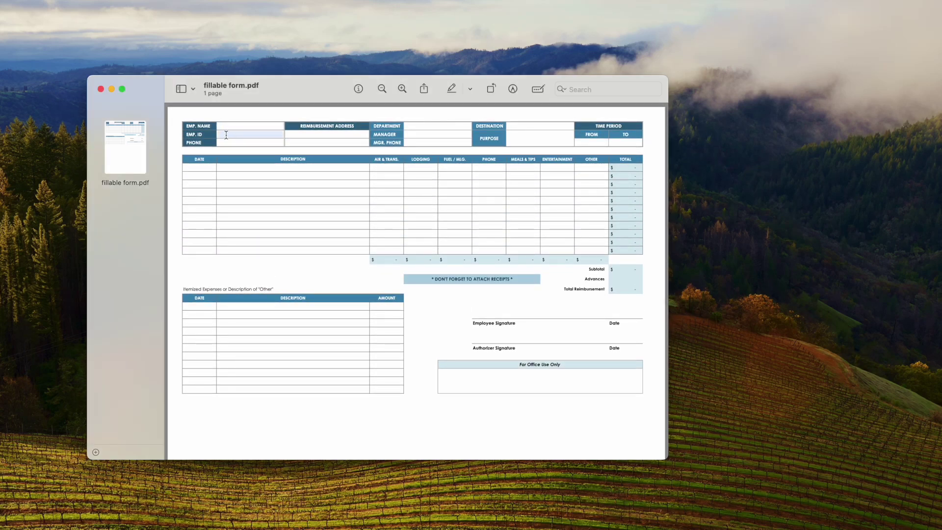
click(227, 142)
click(210, 168)
text(march 31st)
click(199, 175)
text(april 1st)
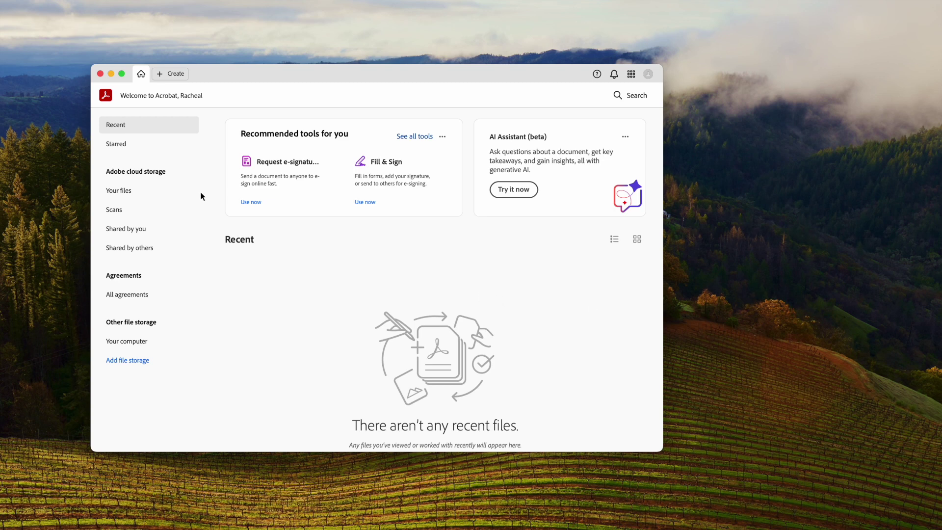
Step: Create a PDF from IC-Expense-Report-8857.xlsx, selected from the Desktop folder
click(173, 75)
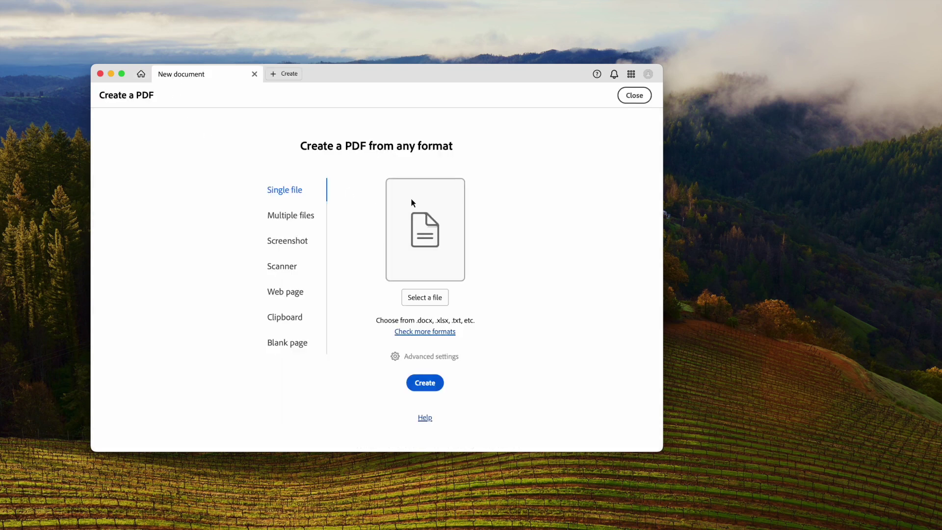
click(426, 298)
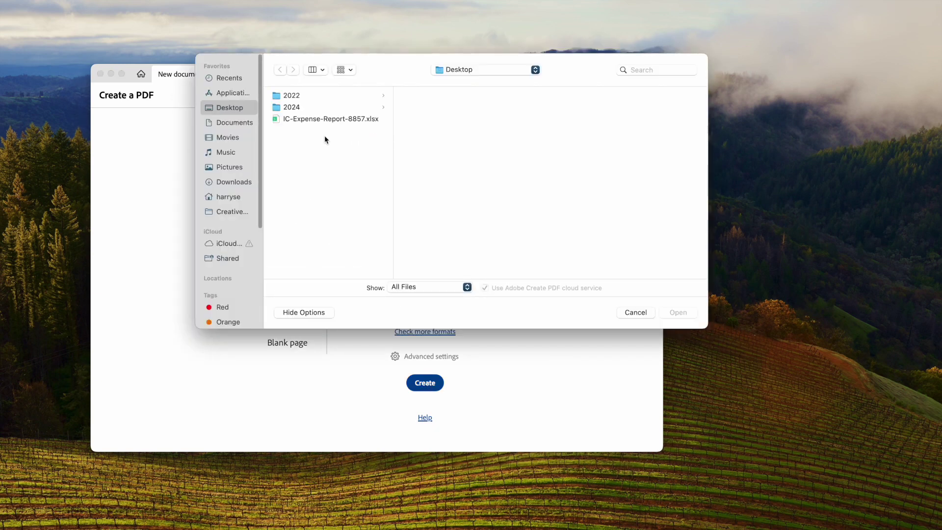
click(320, 120)
click(673, 314)
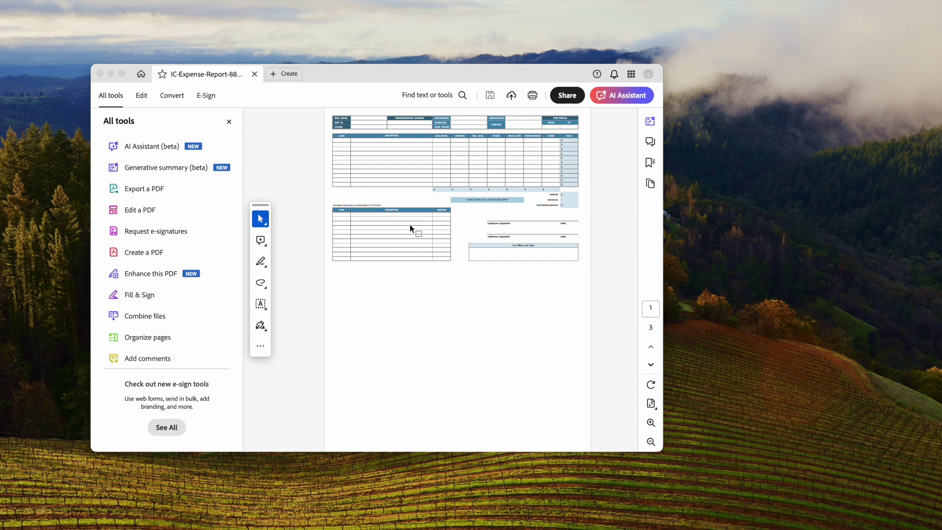
Step: Zoom the report to 50% and choose Prepare a form from the expanded All tools list
click(651, 423)
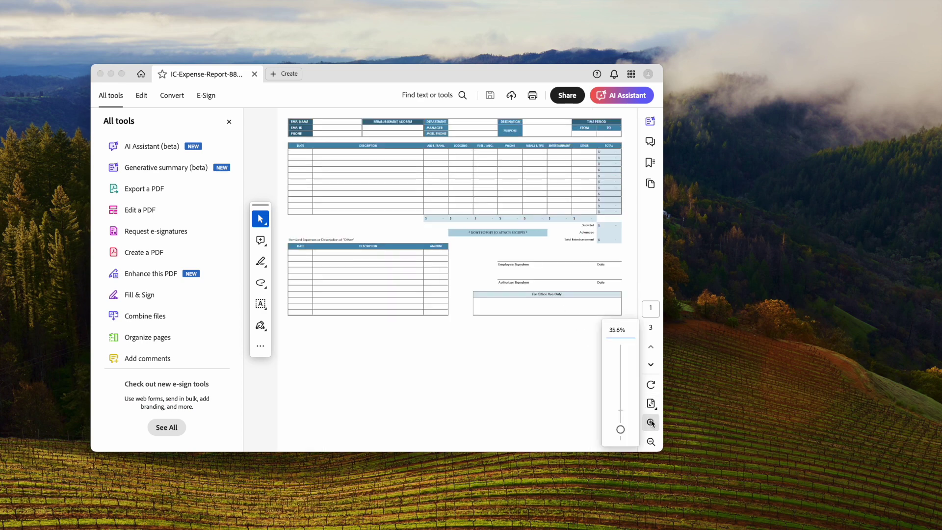
key(super+equal)
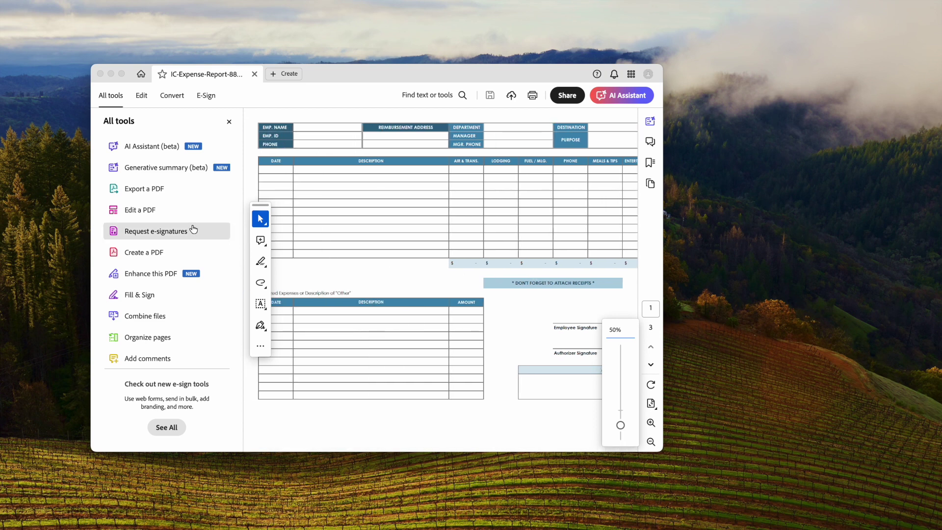
scroll(193, 234, down, 3)
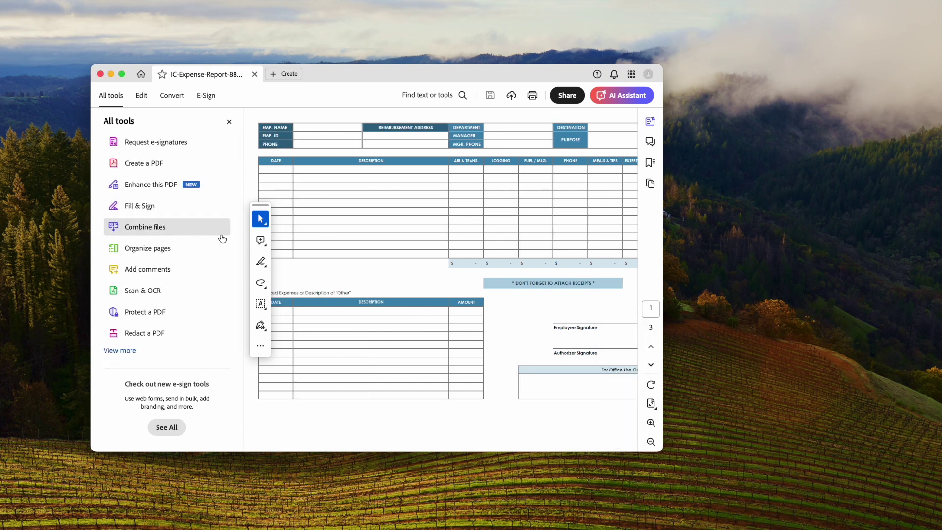
click(120, 351)
scroll(184, 301, down, 5)
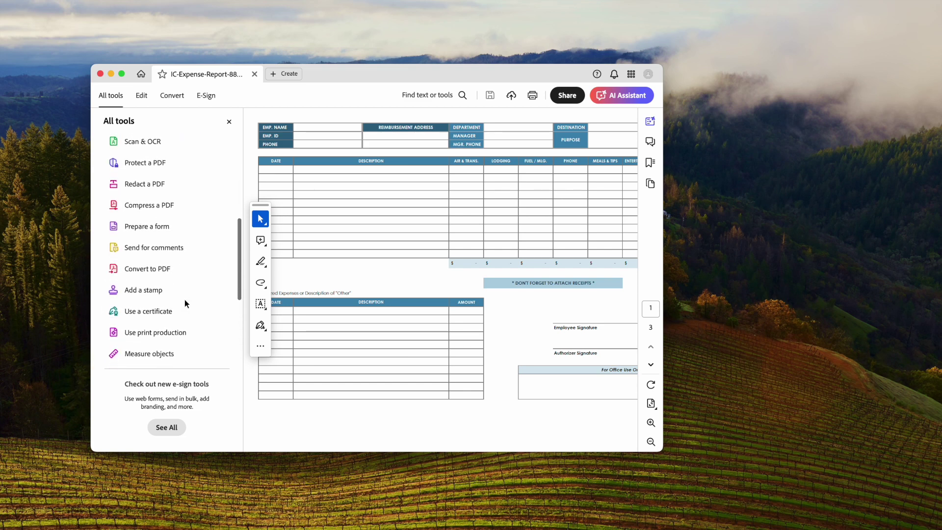
click(139, 228)
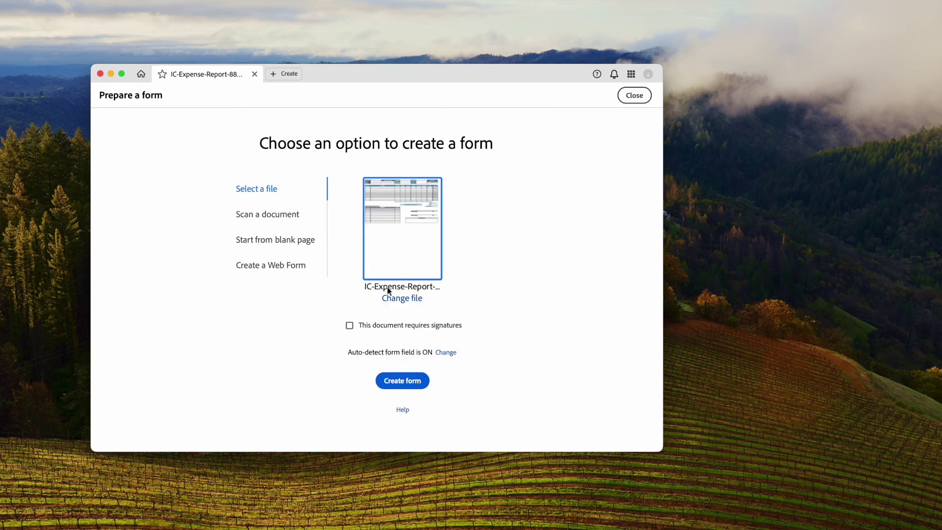
Step: Create the form with auto-detected fields, select DESCRIPTION fields, then bring up EMP NAME options
click(406, 383)
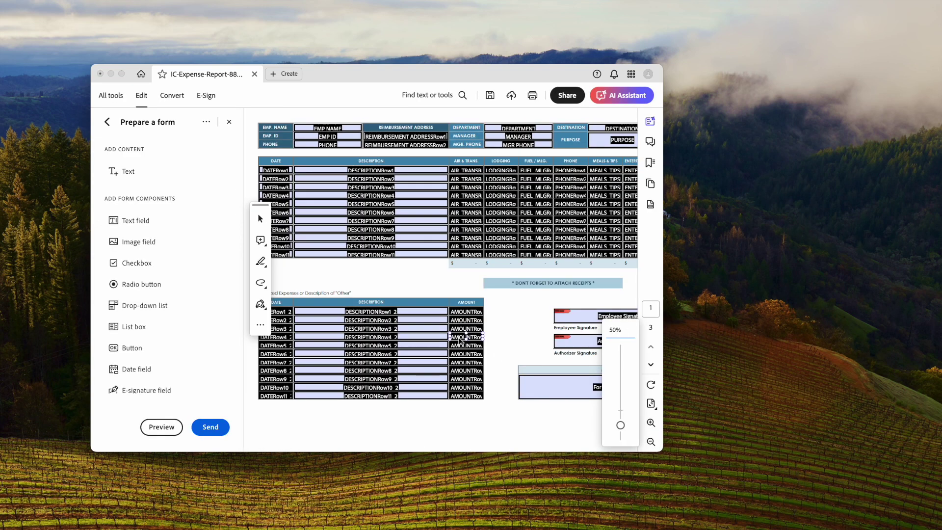
click(351, 170)
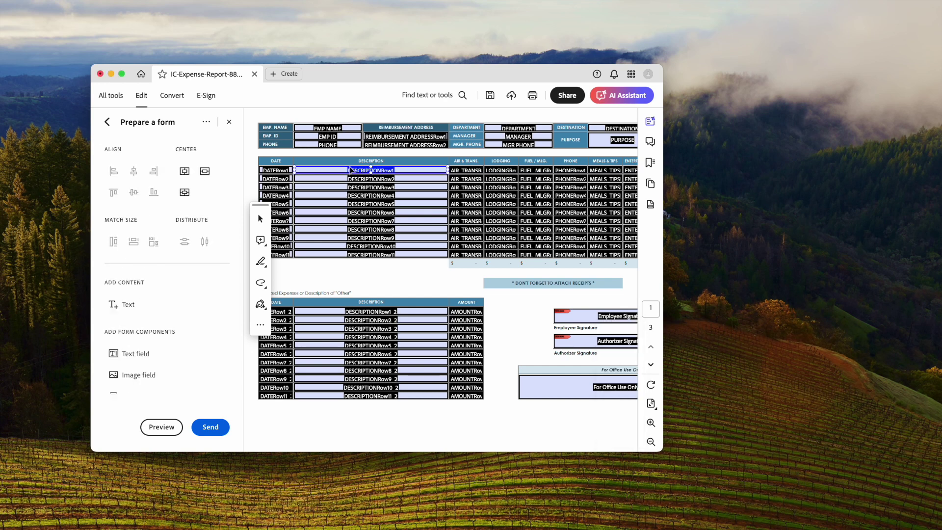
shift+click(445, 210)
click(328, 128)
right_click(335, 133)
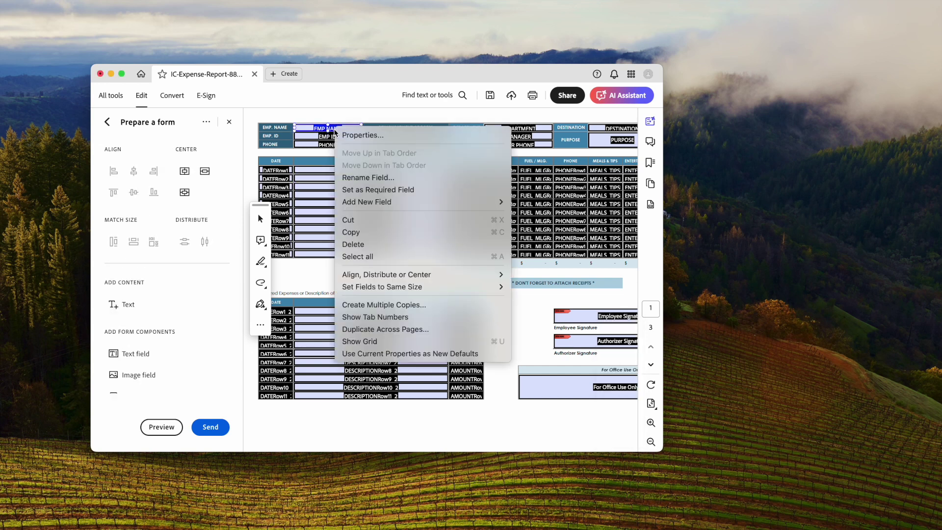
click(369, 134)
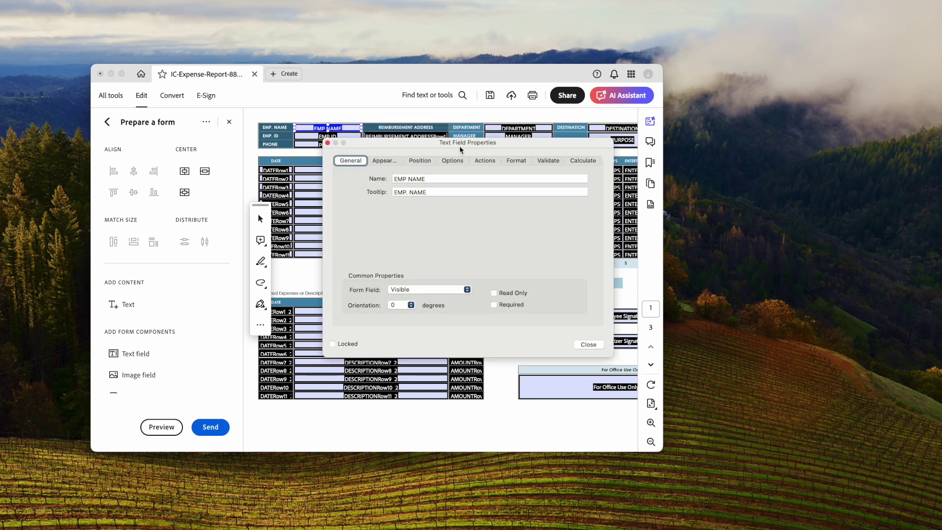
drag(460, 149, 391, 145)
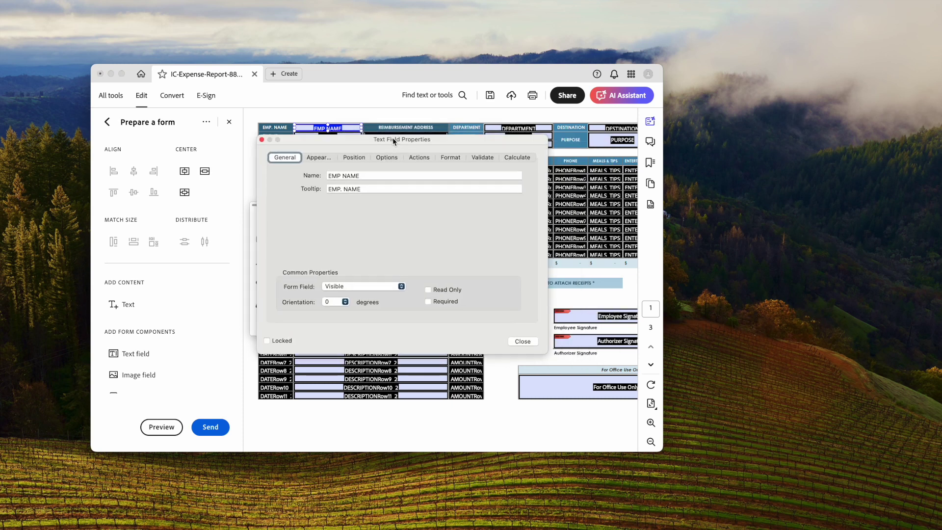
click(310, 157)
click(352, 156)
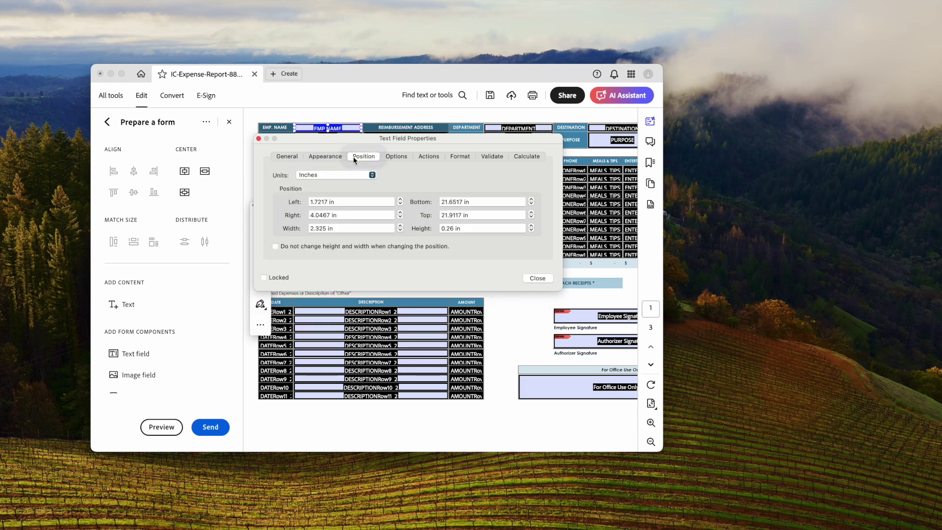
click(396, 157)
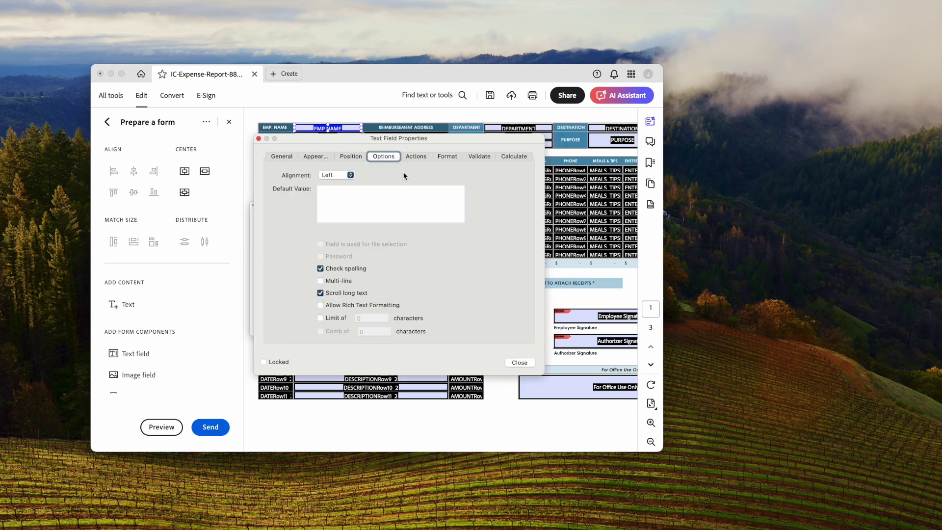
click(417, 158)
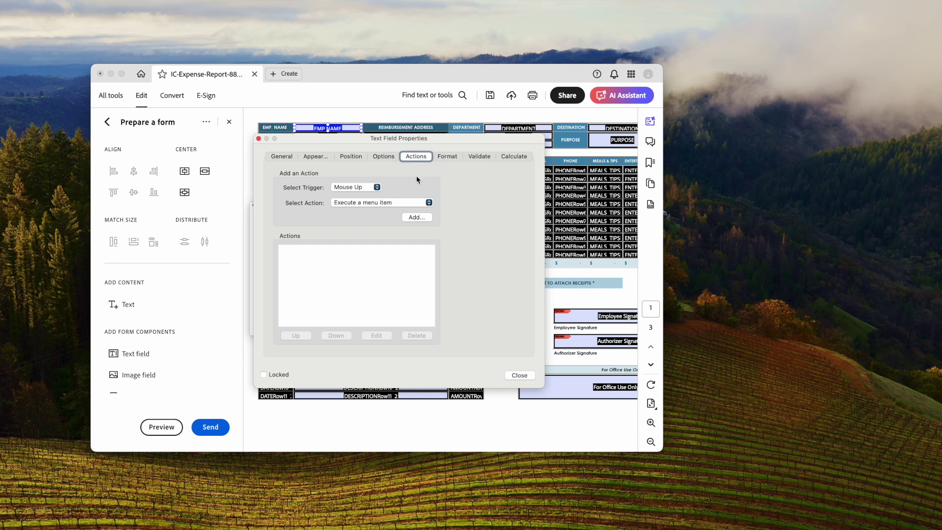
click(405, 203)
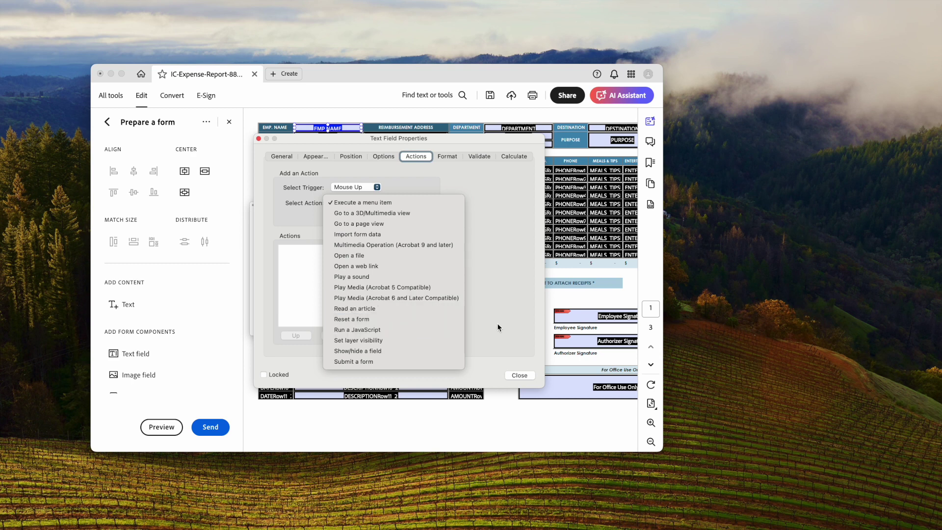
click(504, 295)
click(446, 156)
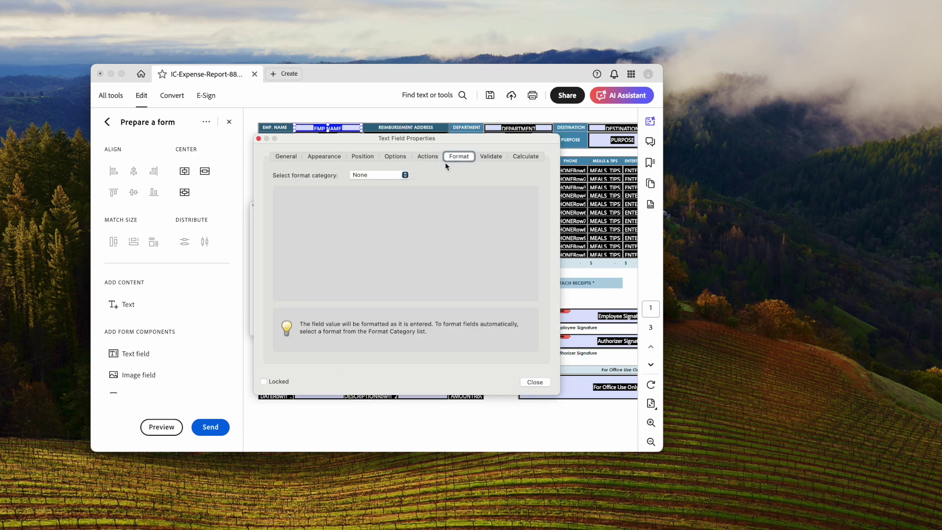
click(488, 156)
click(513, 156)
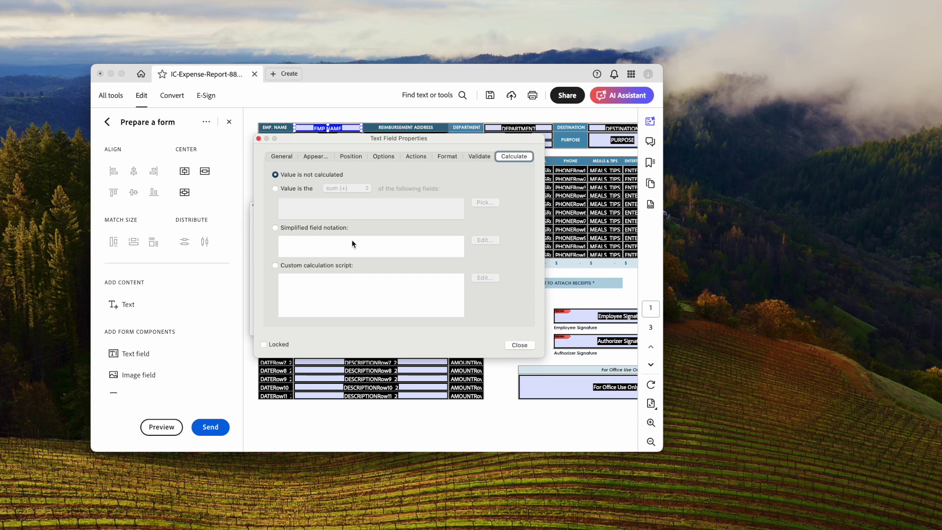
click(520, 345)
scroll(190, 282, down, 3)
scroll(190, 287, down, 3)
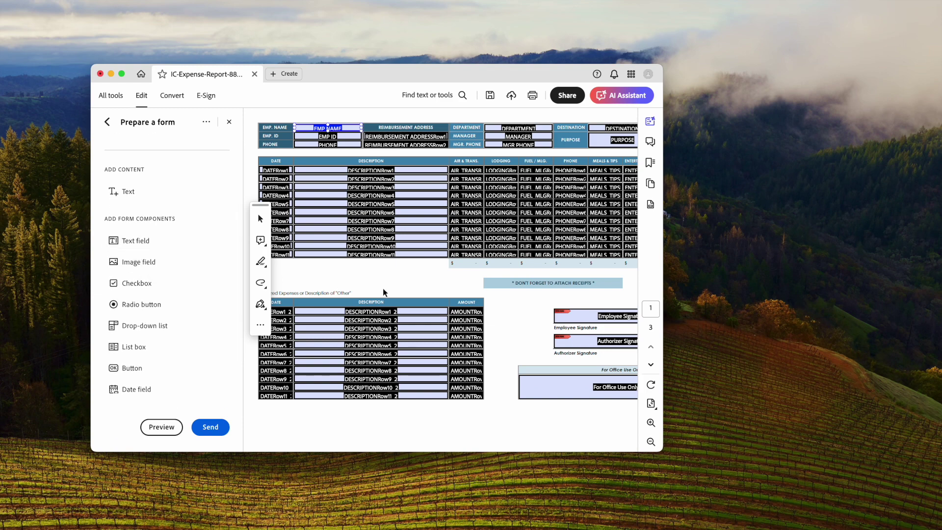
scroll(383, 287, down, 4)
scroll(384, 292, up, 2)
scroll(385, 292, up, 2)
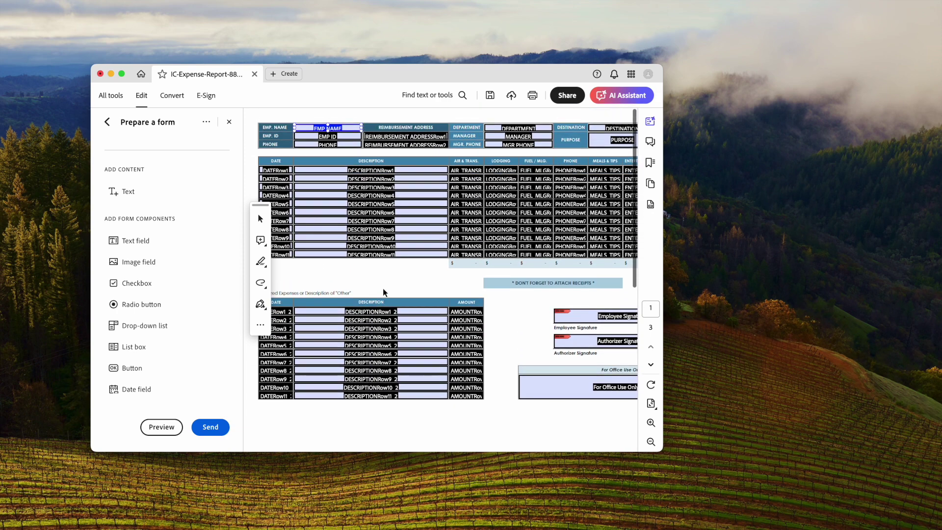
Step: Place a narrowed Text1 text field in the AIR & TRANS. totals row, then exit form editing
click(135, 241)
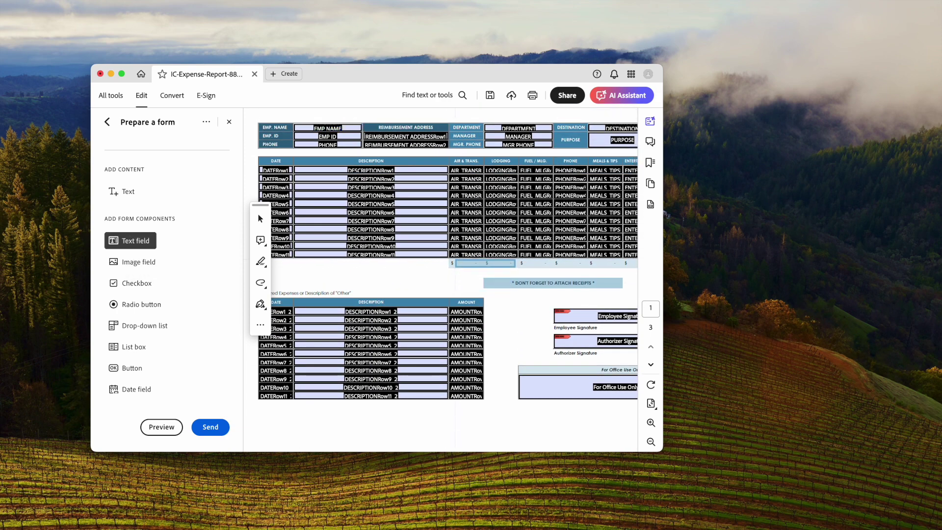
click(485, 264)
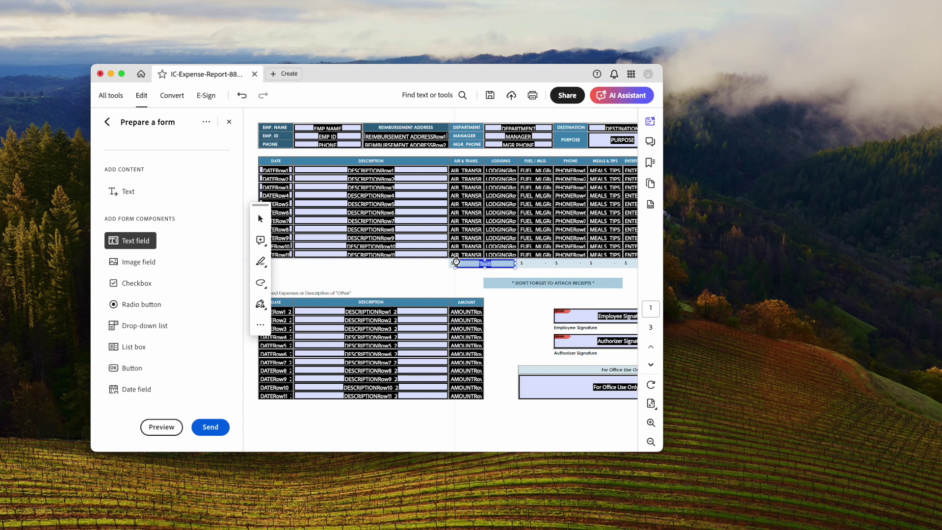
drag(517, 264, 490, 264)
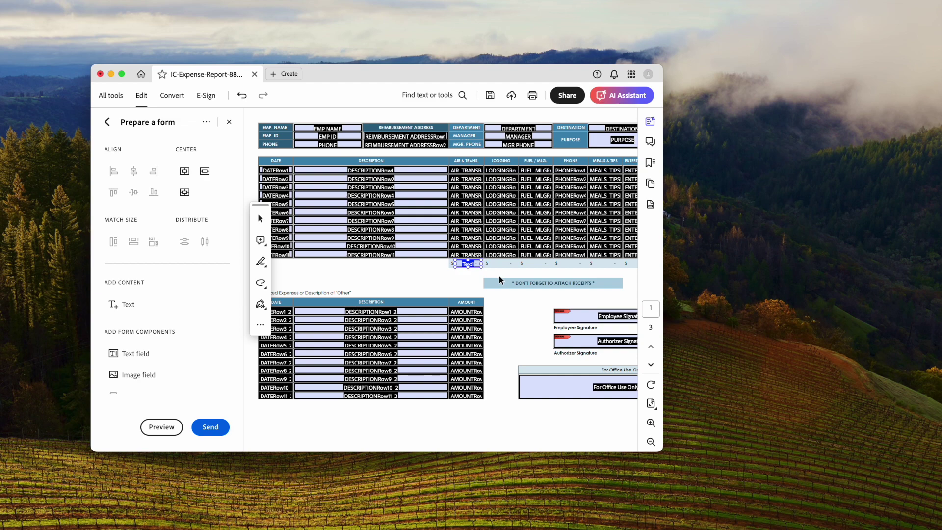
click(477, 276)
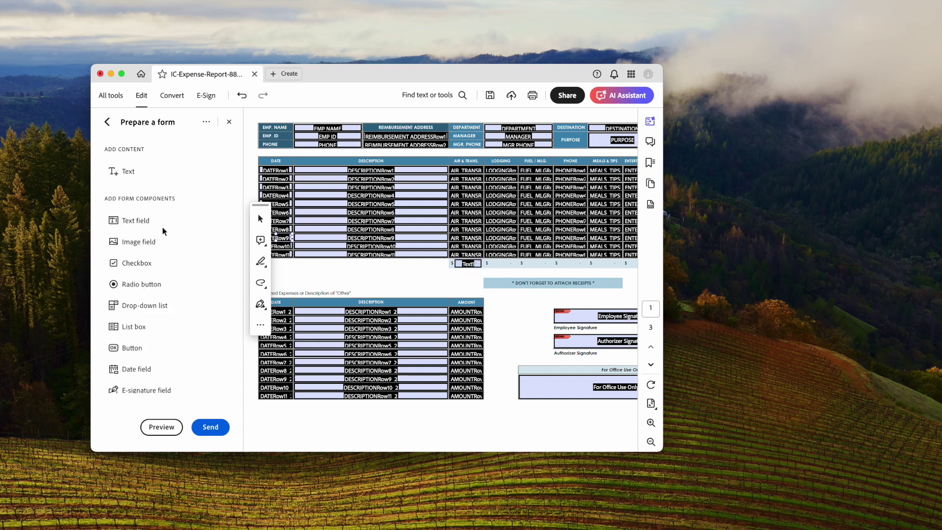
click(228, 122)
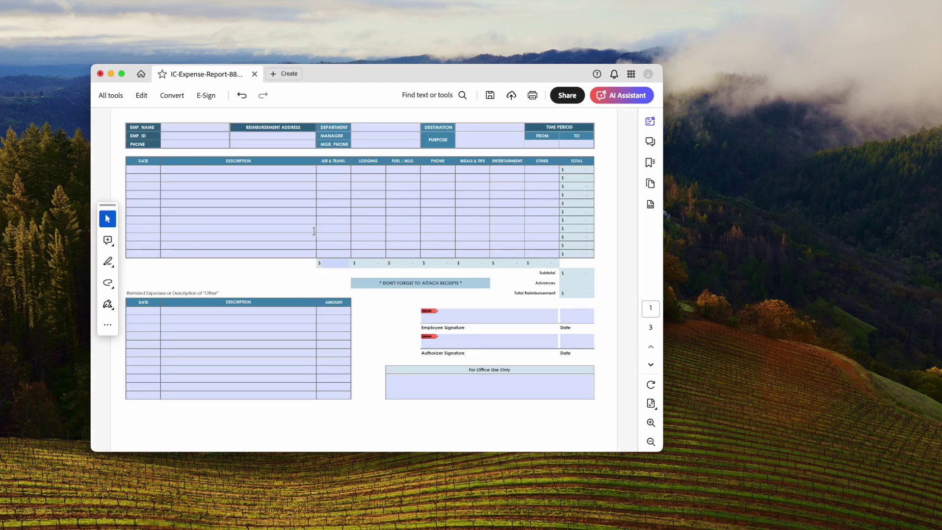
Step: Type 'the items here' in the second-row Description field, delete the last letter, then share
click(220, 178)
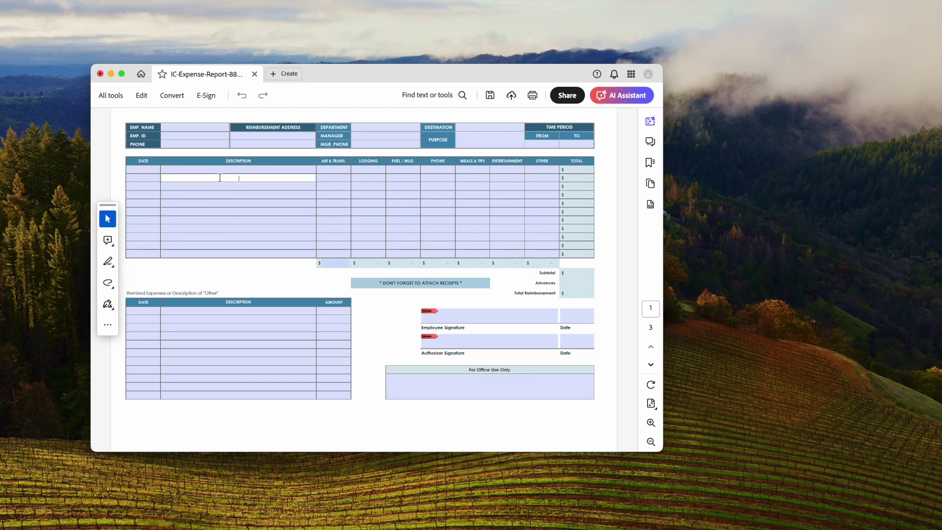
text(the items here)
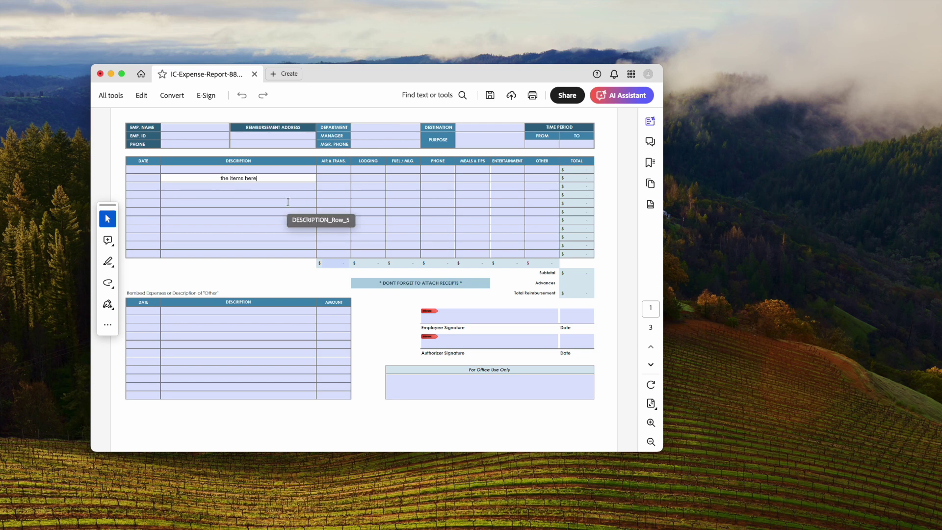
key(BackSpace)
key(BackSpace)
key(BackSpace)
key(BackSpace)
key(BackSpace)
key(BackSpace)
key(BackSpace)
key(BackSpace)
key(BackSpace)
key(BackSpace)
key(BackSpace)
key(BackSpace)
key(BackSpace)
key(BackSpace)
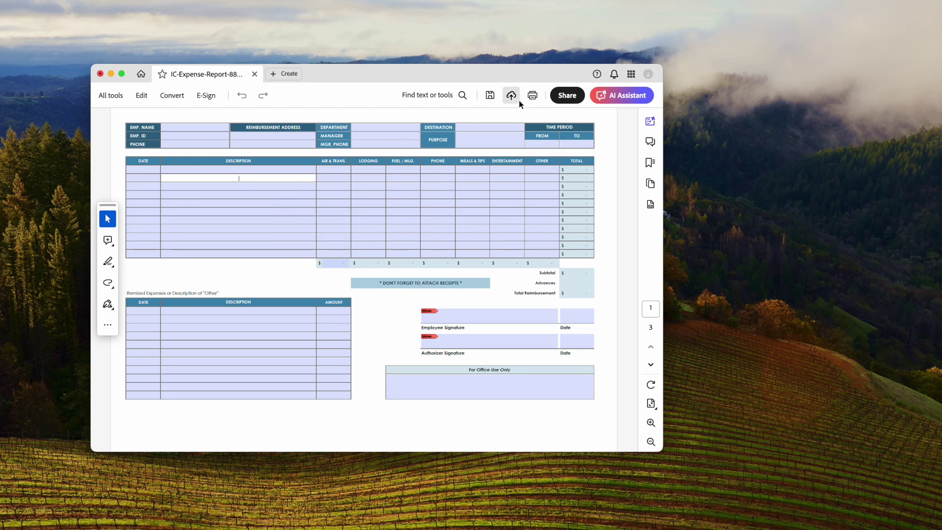
click(566, 96)
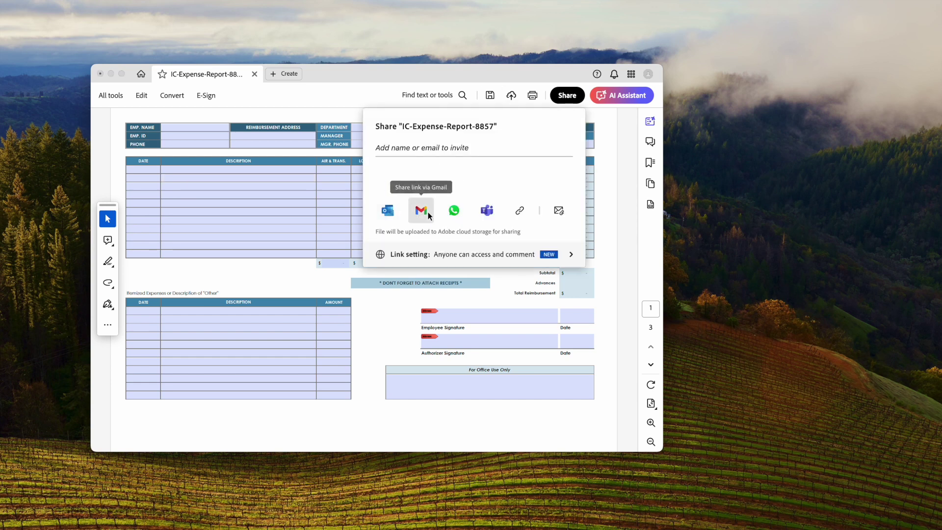
click(622, 228)
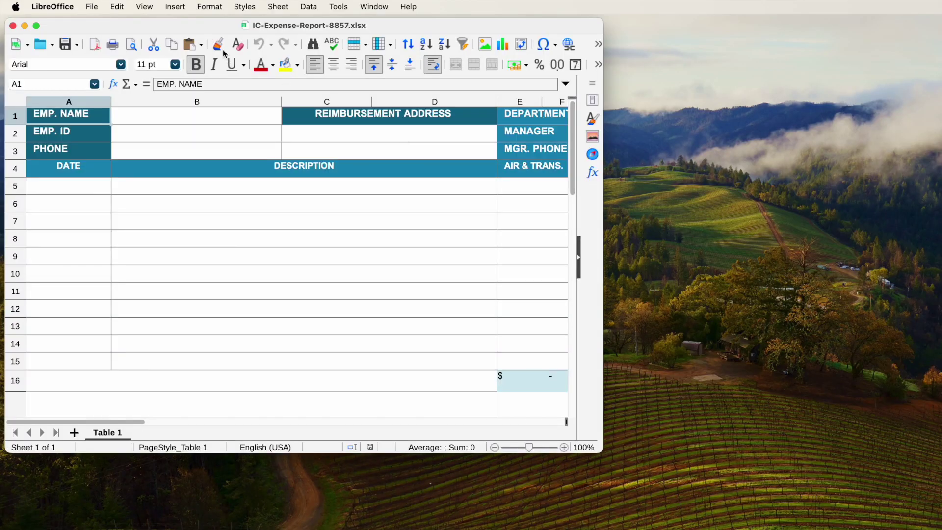
Step: Zoom the sheet out and turn on Design Mode from Tools > Forms
mouse_move(198, 28)
mouse_down()
mouse_move(219, 63)
mouse_move(196, 53)
mouse_move(181, 27)
mouse_up()
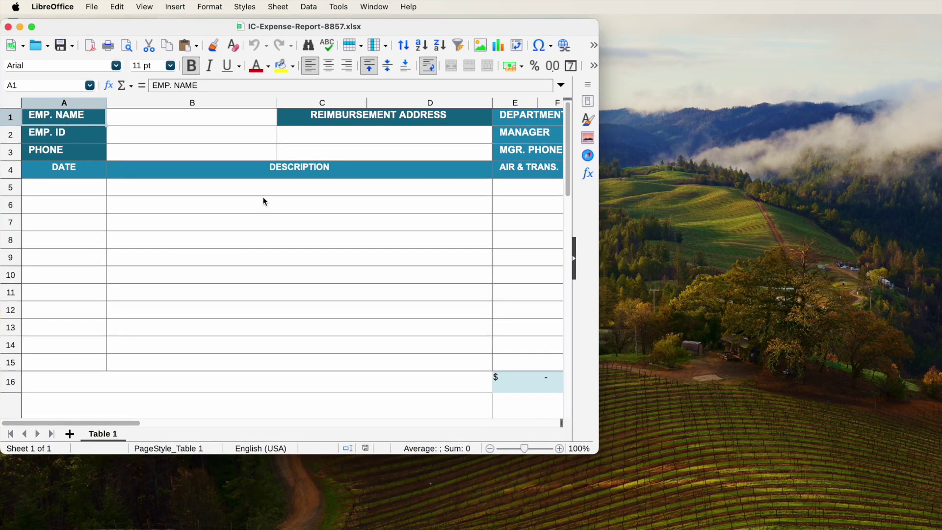
click(490, 448)
click(491, 448)
click(491, 448)
click(490, 448)
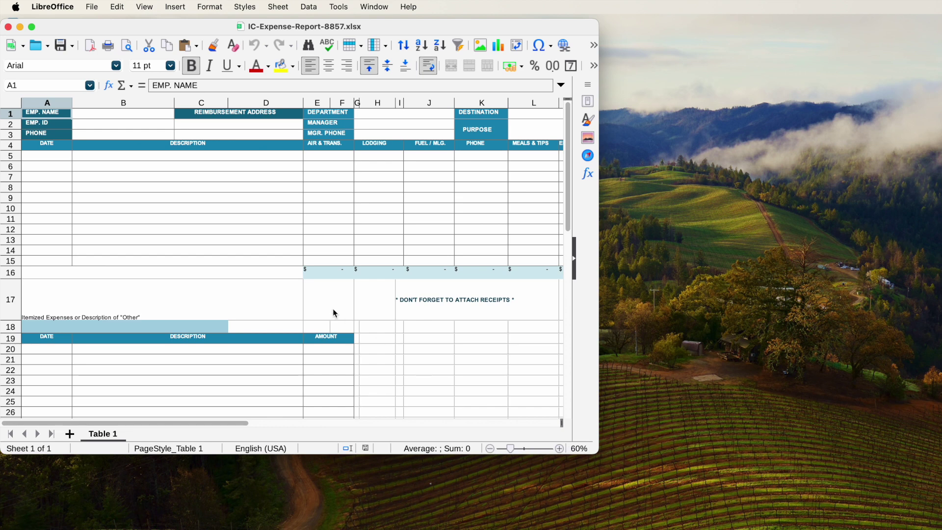
click(340, 8)
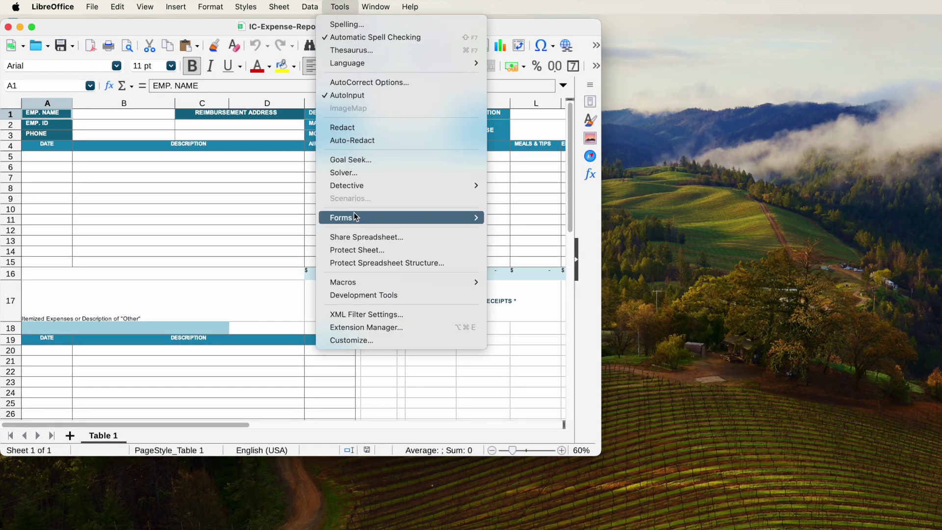
mouse_move(359, 218)
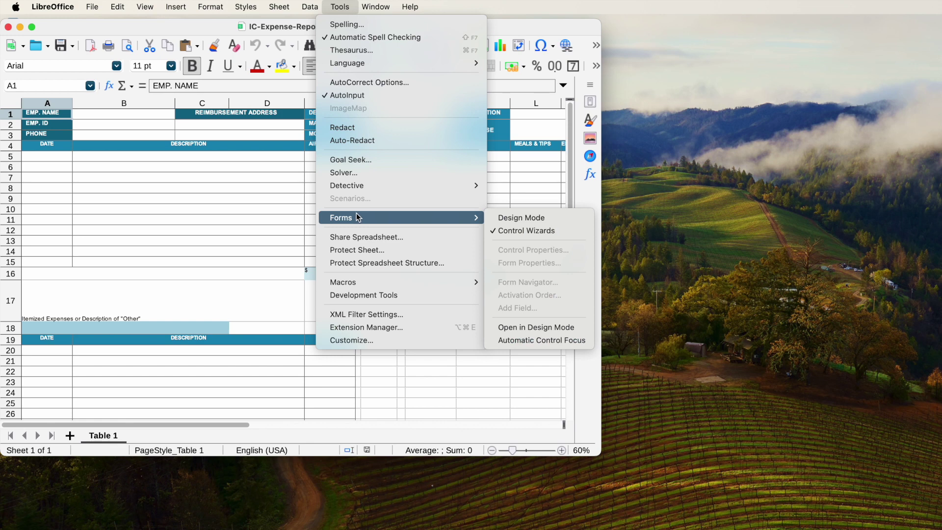
click(508, 220)
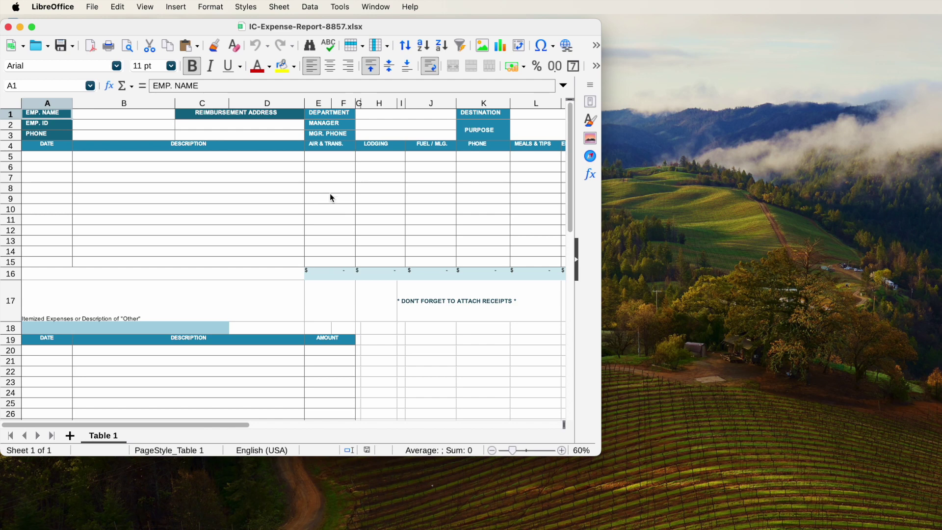
Step: Show the Form Controls toolbar from View > Toolbars
click(145, 7)
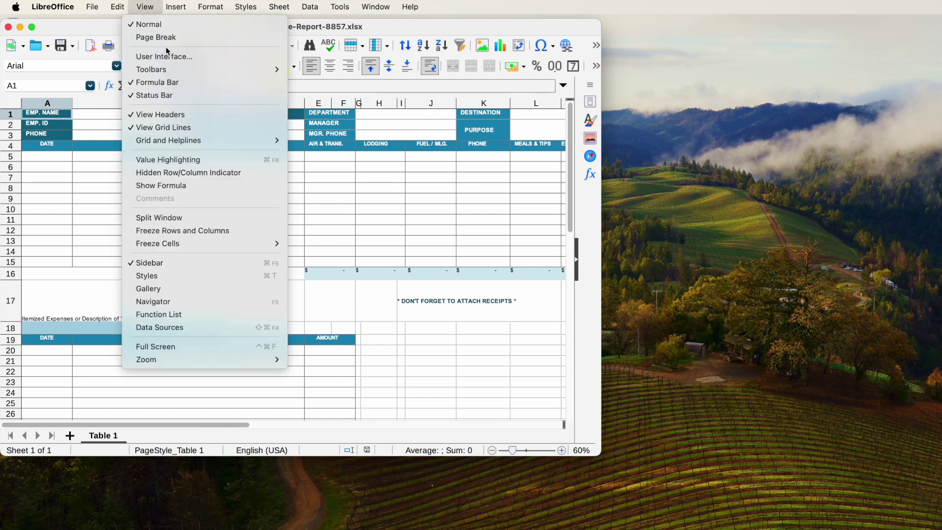
mouse_move(167, 72)
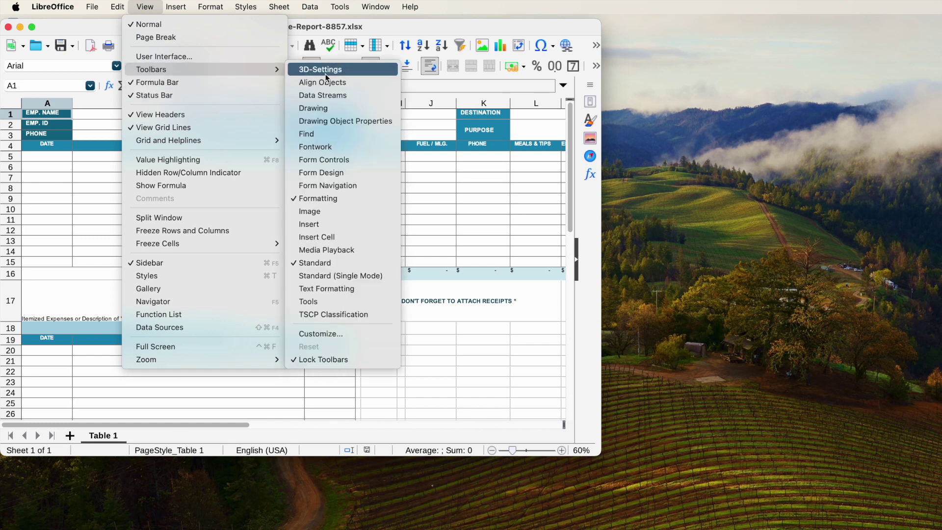
click(328, 161)
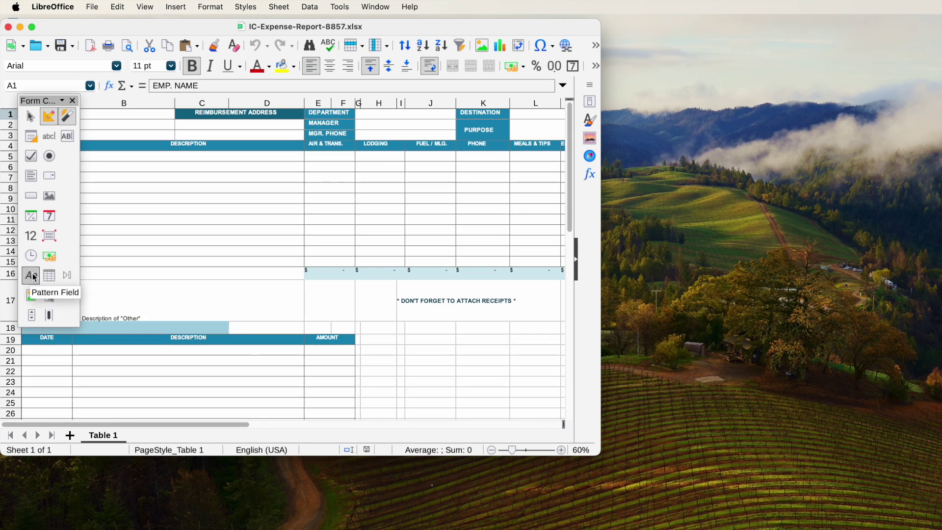
Step: Draw pattern fields over rows 5 and 6 in Description and one in the Air & Trans. column
click(34, 278)
drag(83, 152, 305, 162)
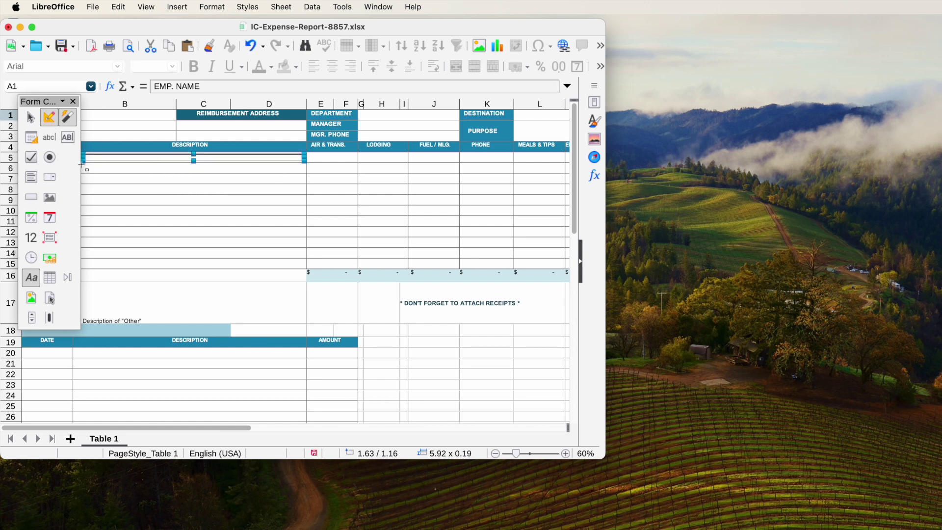
drag(82, 166, 304, 177)
drag(310, 154, 358, 164)
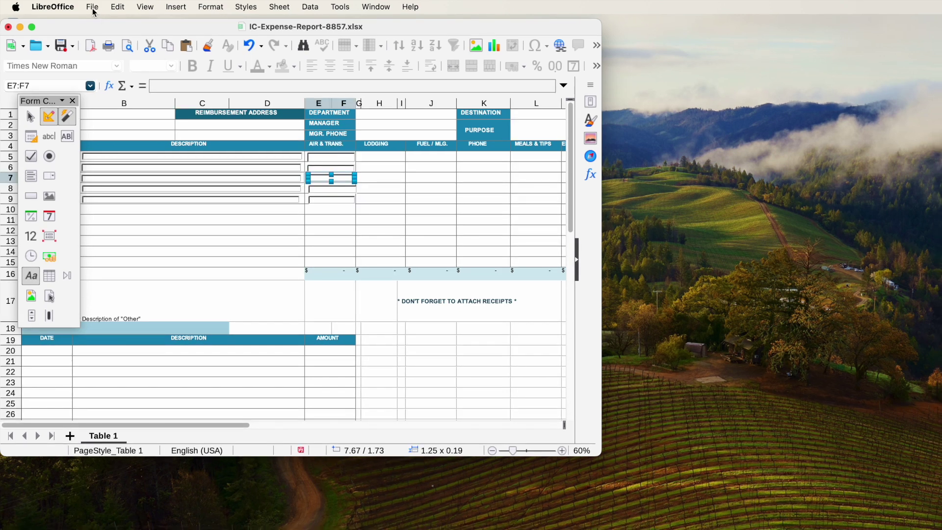
click(93, 8)
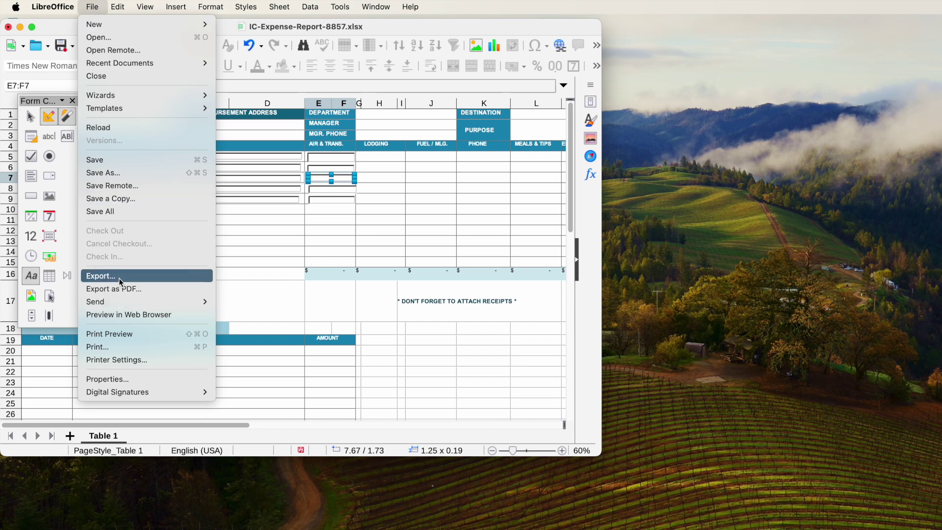
Step: Set up a PDF export to the Desktop named 'fillable form pdf'
click(309, 257)
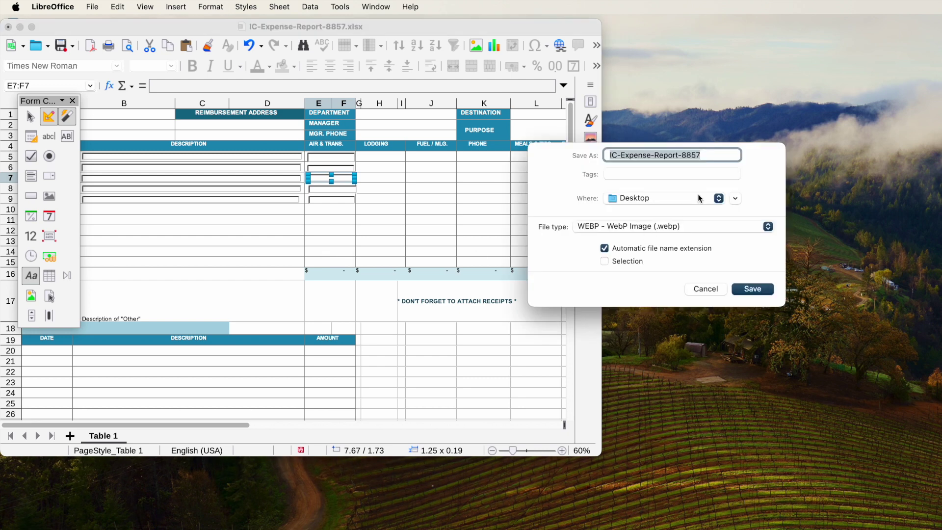
click(690, 226)
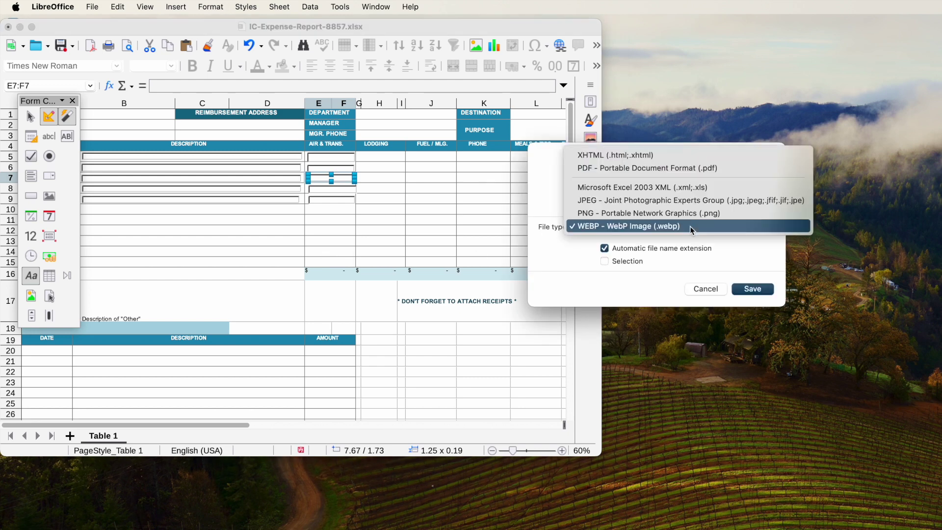
click(609, 169)
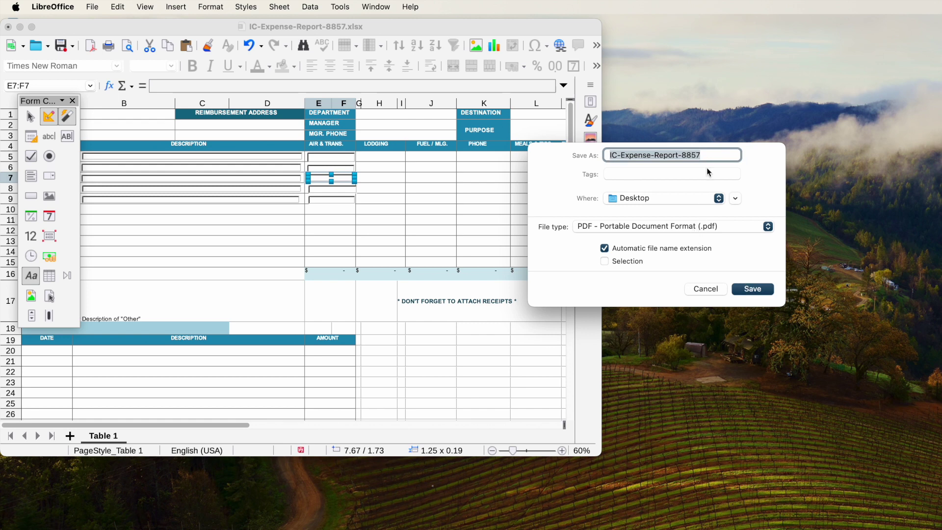
click(699, 155)
key(super+a)
text(f)
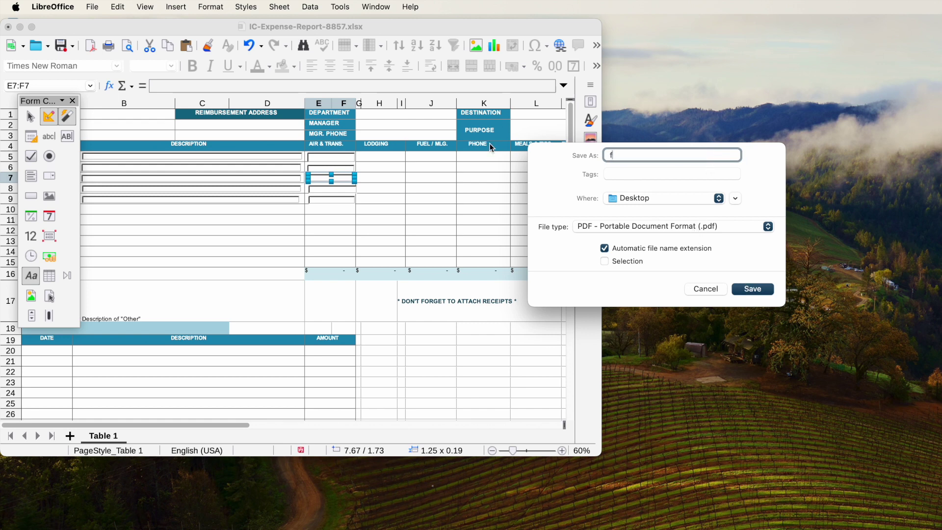
text(illable fi)
key(BackSpace)
text(orm)
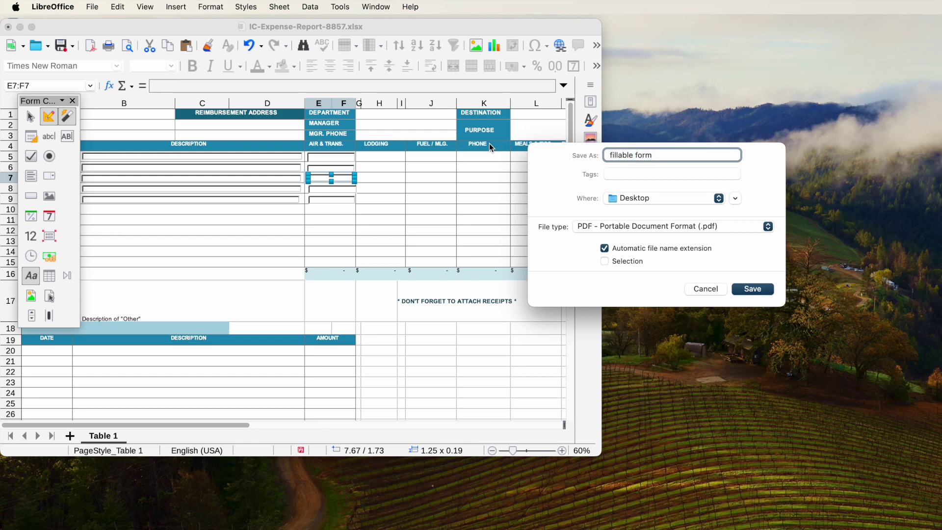